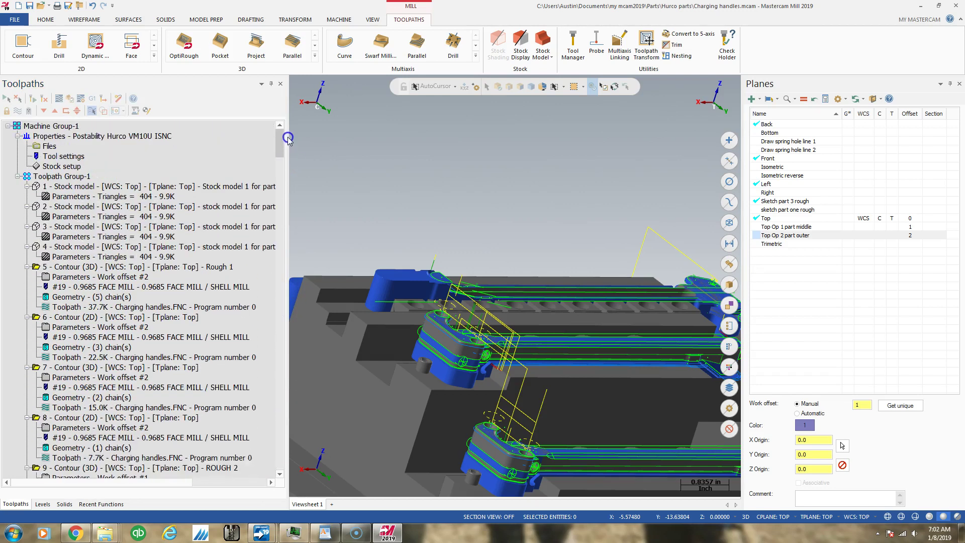
Display the toolpaths of contour operations 5 to 8 one at a time.
{"action": "left_click", "coordinate": [36, 268]}
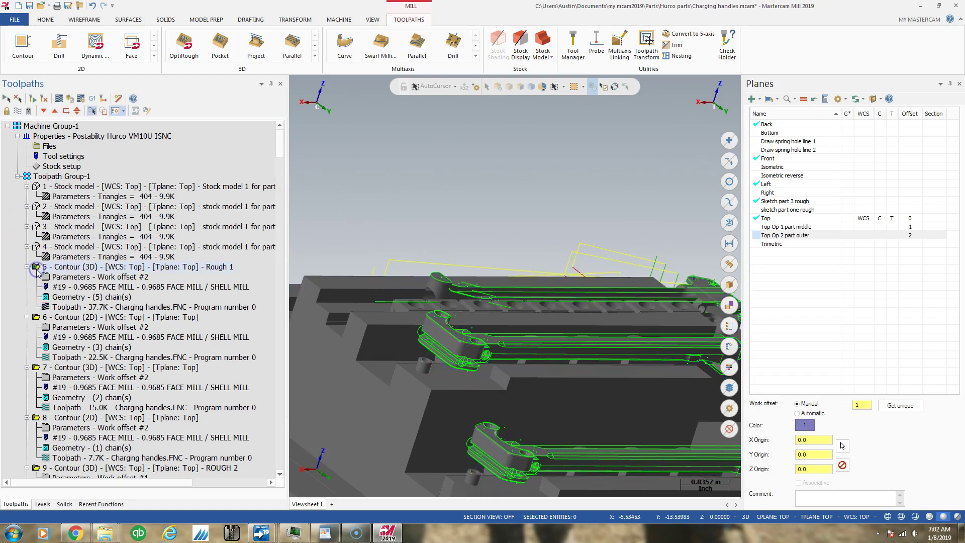
{"action": "left_click", "coordinate": [37, 320]}
{"action": "left_click", "coordinate": [37, 368]}
{"action": "left_click", "coordinate": [36, 419]}
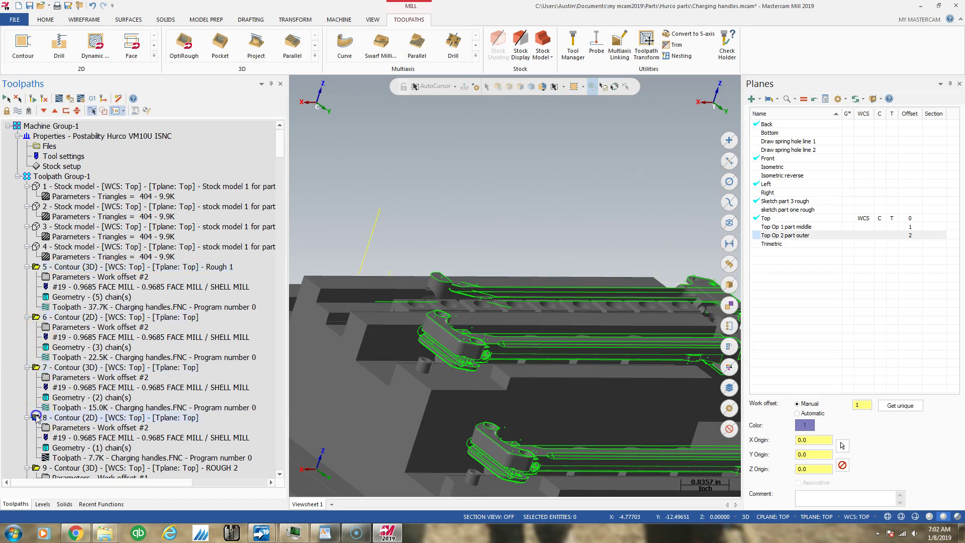
{"action": "scroll", "coordinate": [217, 378], "scroll_direction": "down", "scroll_amount": 4}
Review the clearance, retract, feed plane and depth heights in the linking parameters of operation 9, ROUGH 2.
{"action": "left_click", "coordinate": [45, 350]}
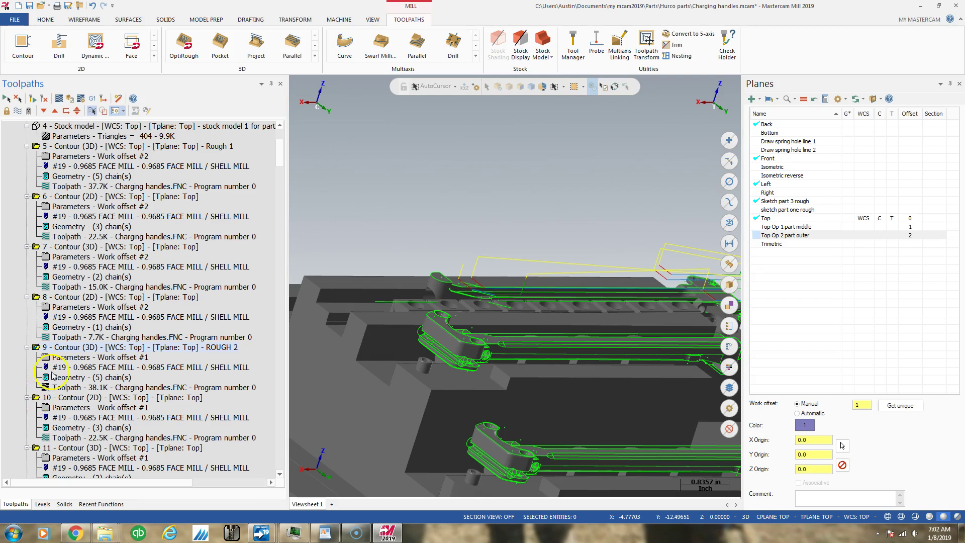
{"action": "left_click", "coordinate": [59, 357]}
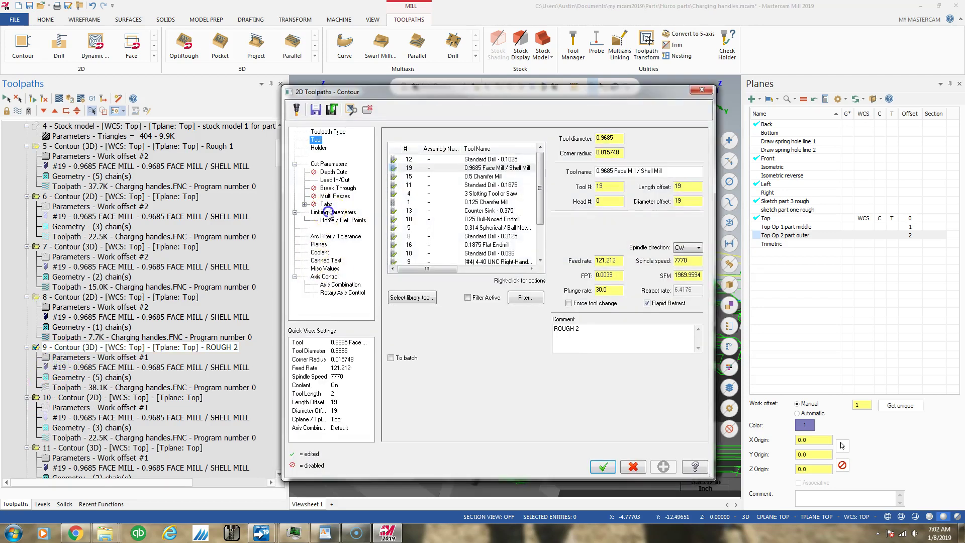
{"action": "left_click", "coordinate": [332, 212]}
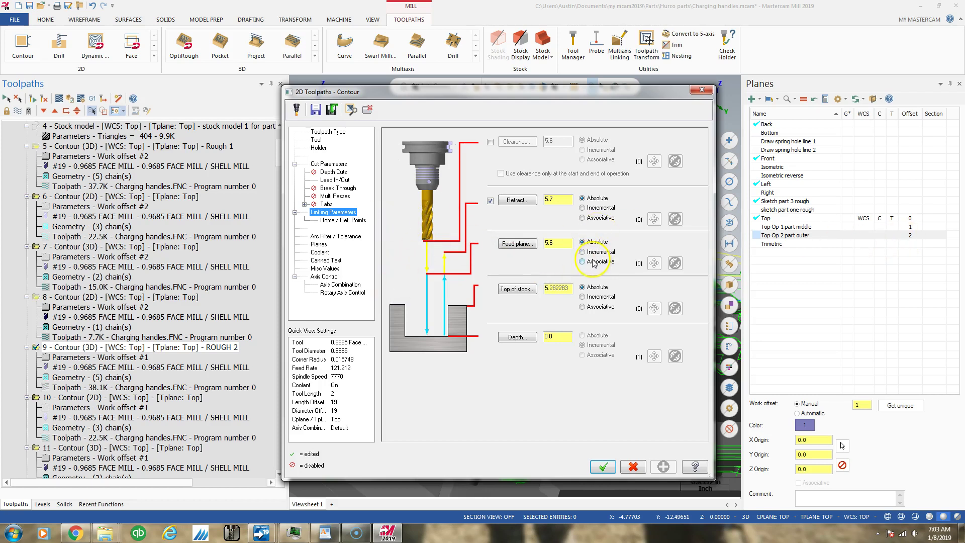
{"action": "left_click", "coordinate": [605, 468]}
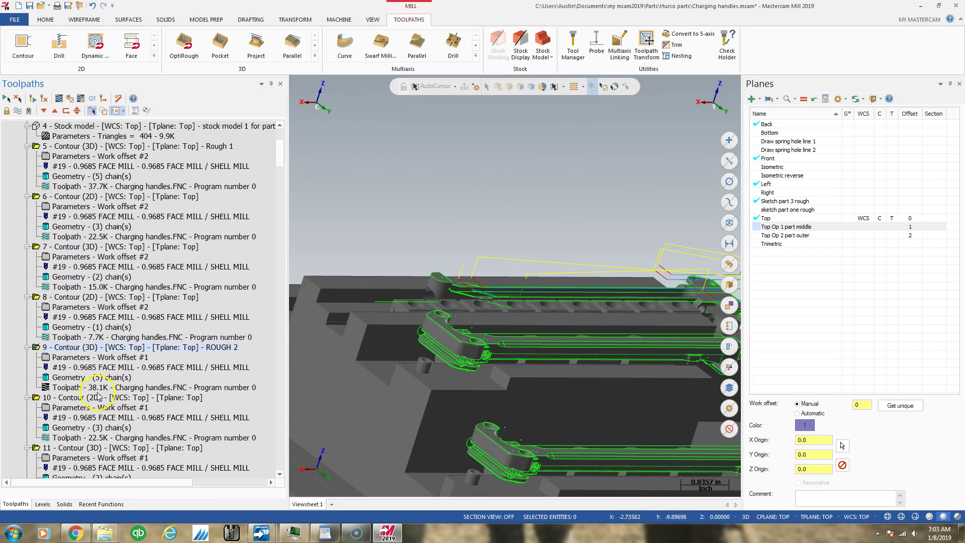
Display the toolpaths of contour operations 10 to 13 individually, comparing operation 12 with operation 13.
{"action": "left_click", "coordinate": [43, 400]}
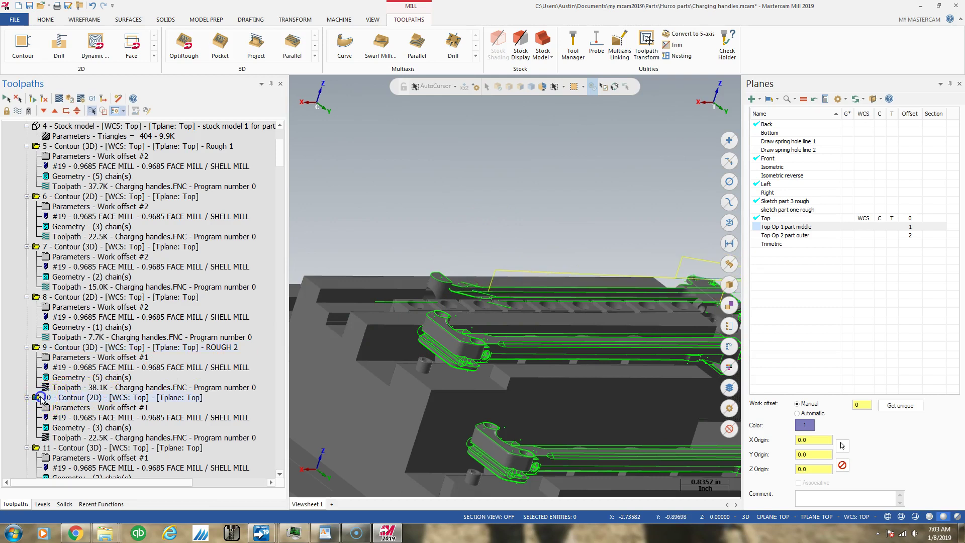
{"action": "scroll", "coordinate": [55, 410], "scroll_direction": "down", "scroll_amount": 3}
{"action": "left_click", "coordinate": [37, 358]}
{"action": "left_click", "coordinate": [37, 407]}
{"action": "left_click", "coordinate": [37, 459]}
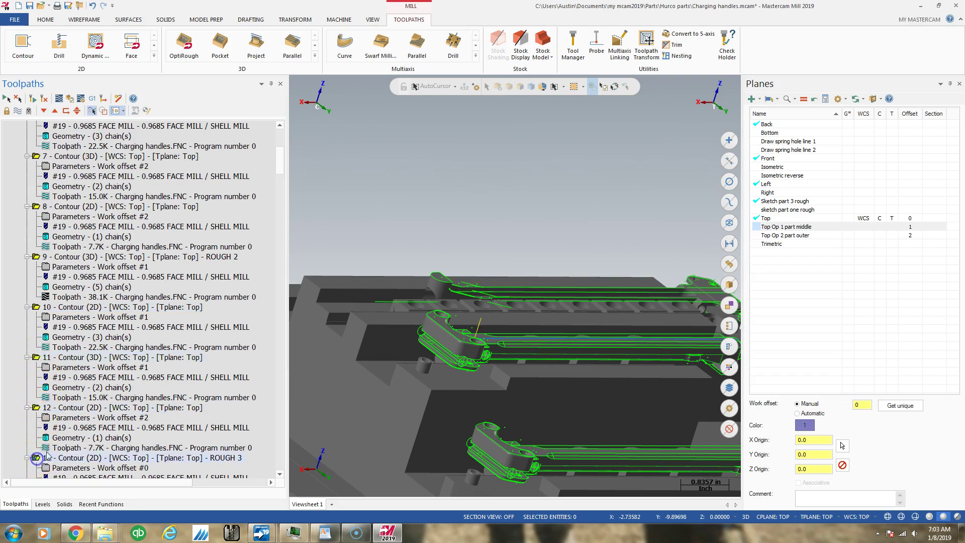
{"action": "scroll", "coordinate": [133, 395], "scroll_direction": "down", "scroll_amount": 4}
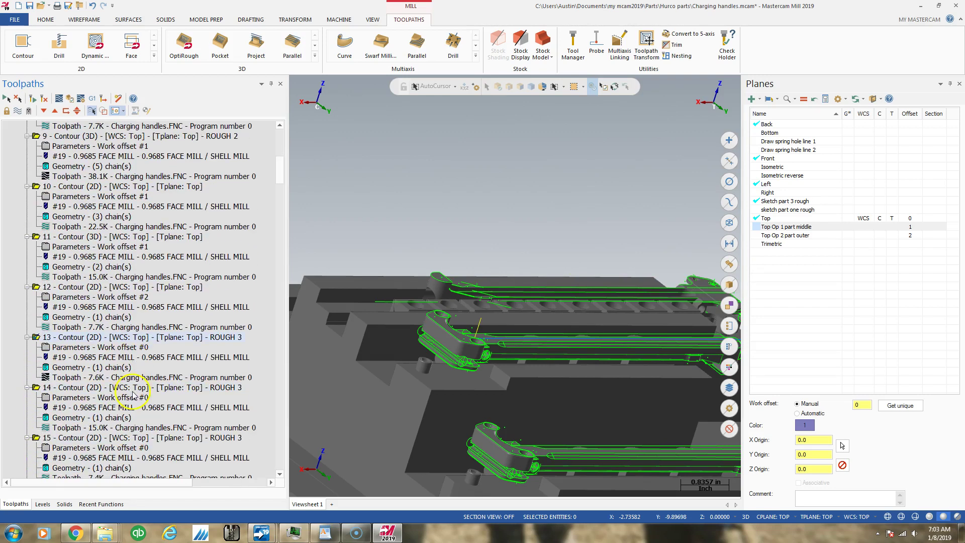
{"action": "left_click", "coordinate": [36, 287]}
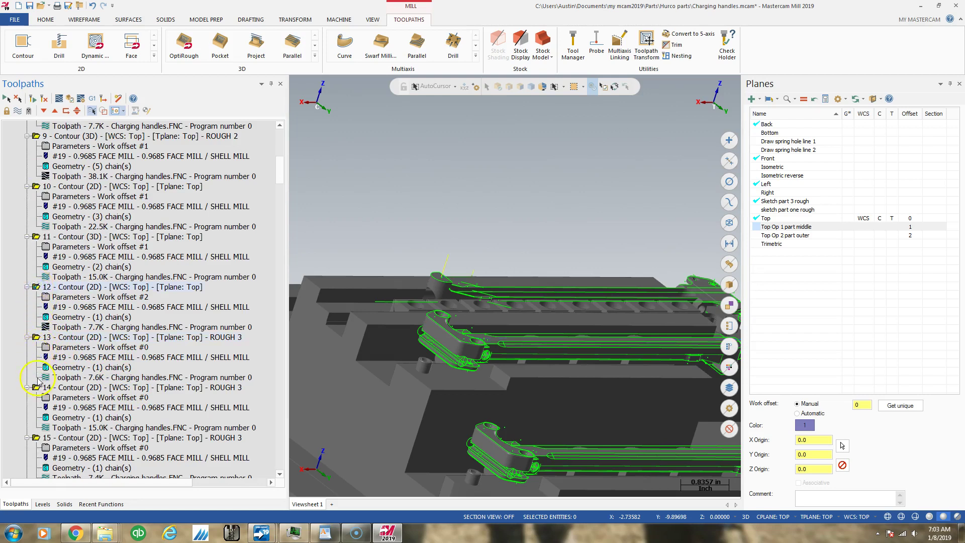
{"action": "left_click", "coordinate": [36, 337]}
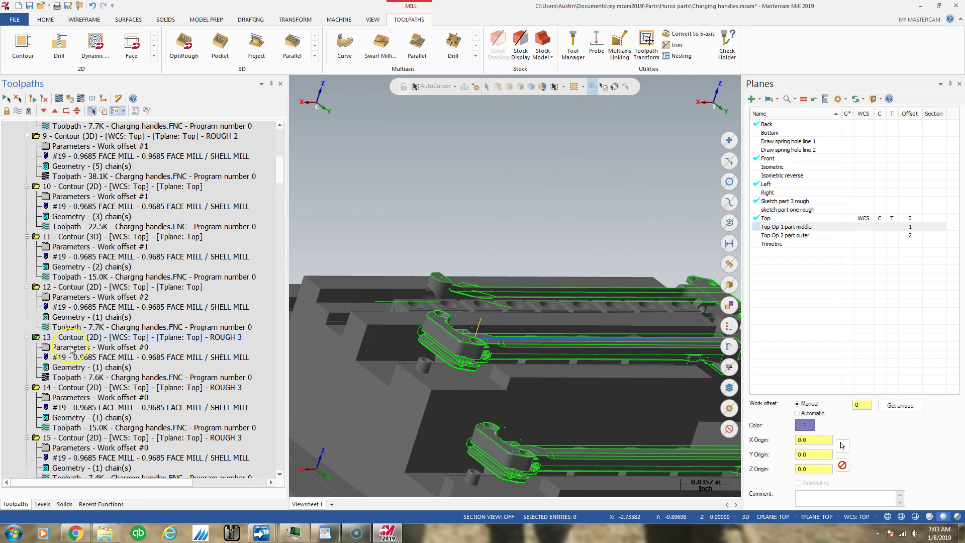
Review the linking parameters and home and reference points of contour operation 12.
{"action": "left_click", "coordinate": [77, 298]}
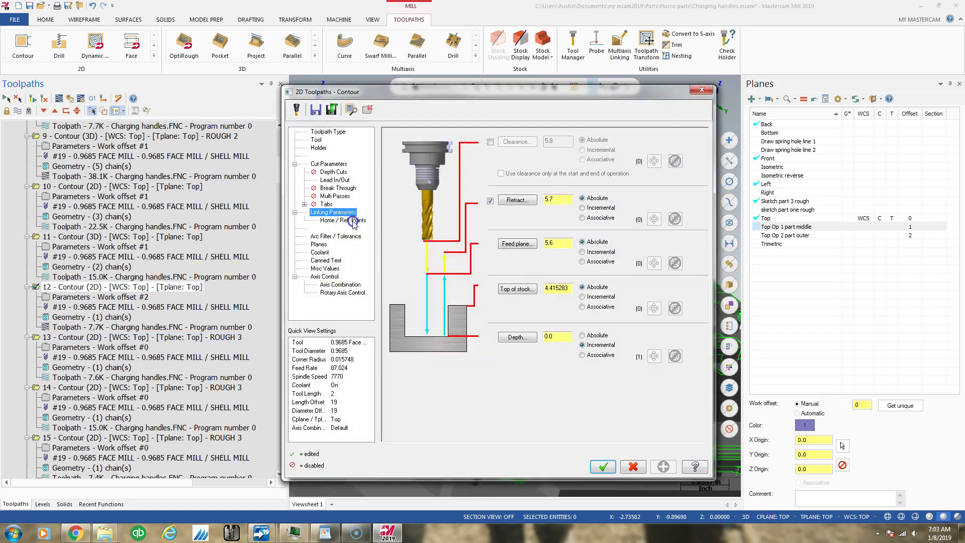
{"action": "left_click", "coordinate": [353, 221]}
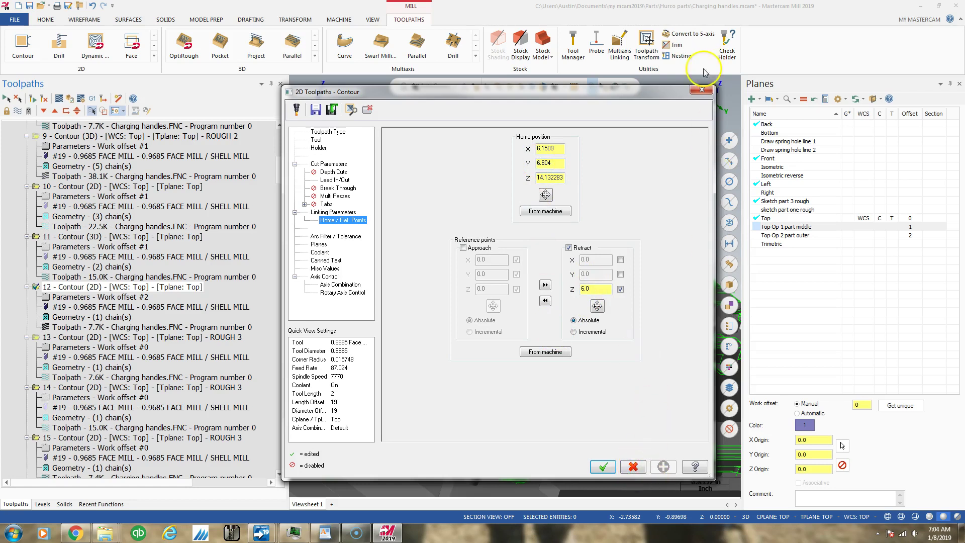
{"action": "left_click", "coordinate": [701, 92]}
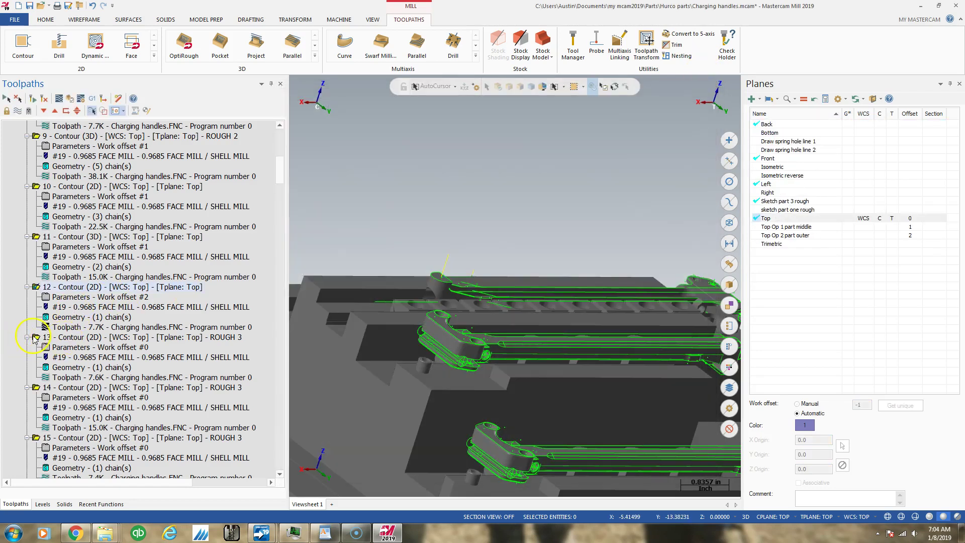
Backplot contour operations 12 and 13 together to check the tool's move between them.
{"action": "left_click", "coordinate": [35, 337]}
{"action": "left_click", "coordinate": [36, 286]}
{"action": "left_click", "coordinate": [36, 338], "text": "ctrl"}
{"action": "left_click", "coordinate": [58, 99]}
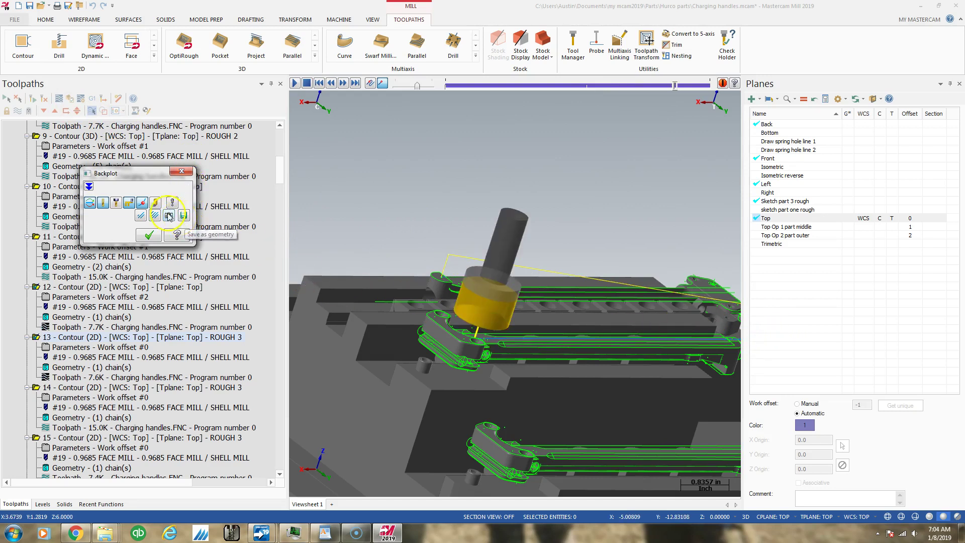
{"action": "left_click", "coordinate": [182, 170]}
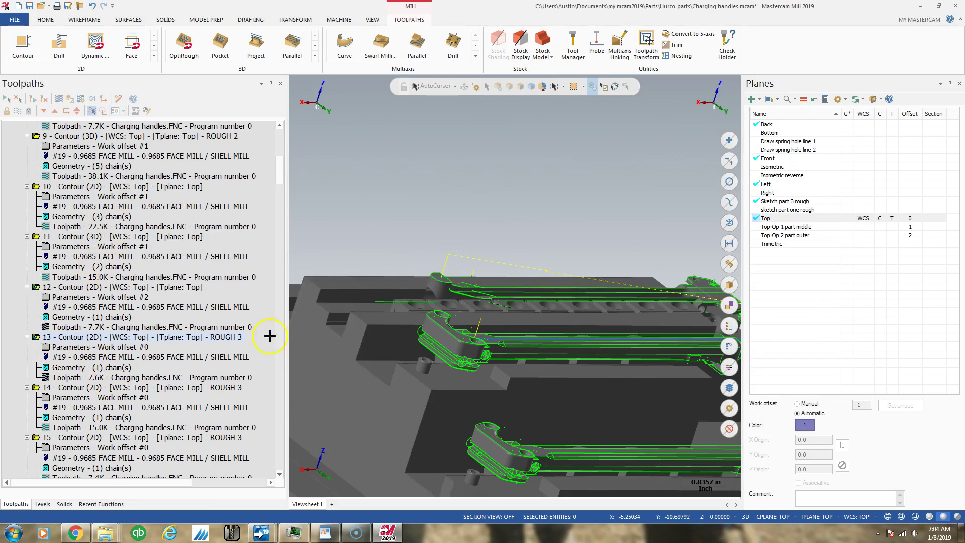
Backplot operations 22 and 23 together to check the change from the face mill to the bull endmill.
{"action": "scroll", "coordinate": [126, 347], "scroll_direction": "down", "scroll_amount": 2}
{"action": "scroll", "coordinate": [118, 348], "scroll_direction": "down", "scroll_amount": 7}
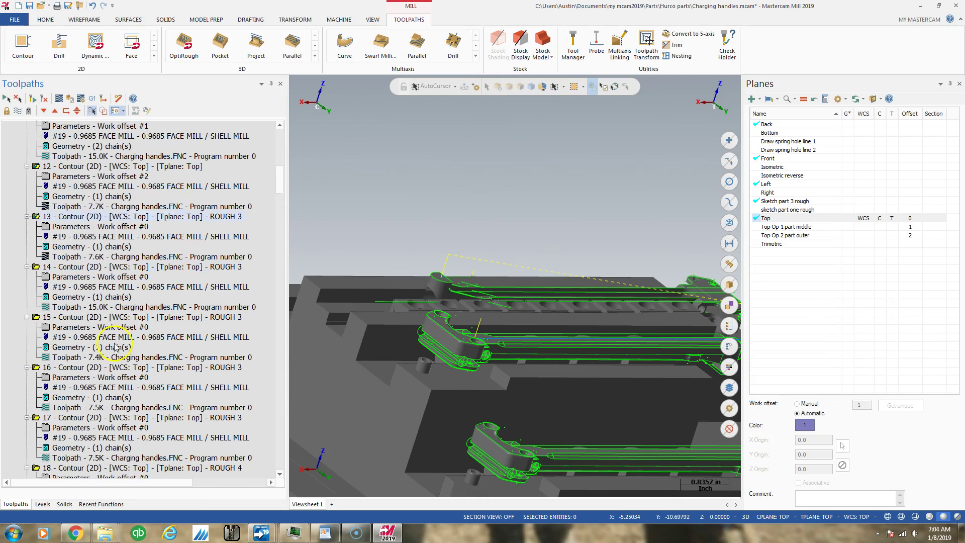
{"action": "scroll", "coordinate": [113, 349], "scroll_direction": "down", "scroll_amount": 1}
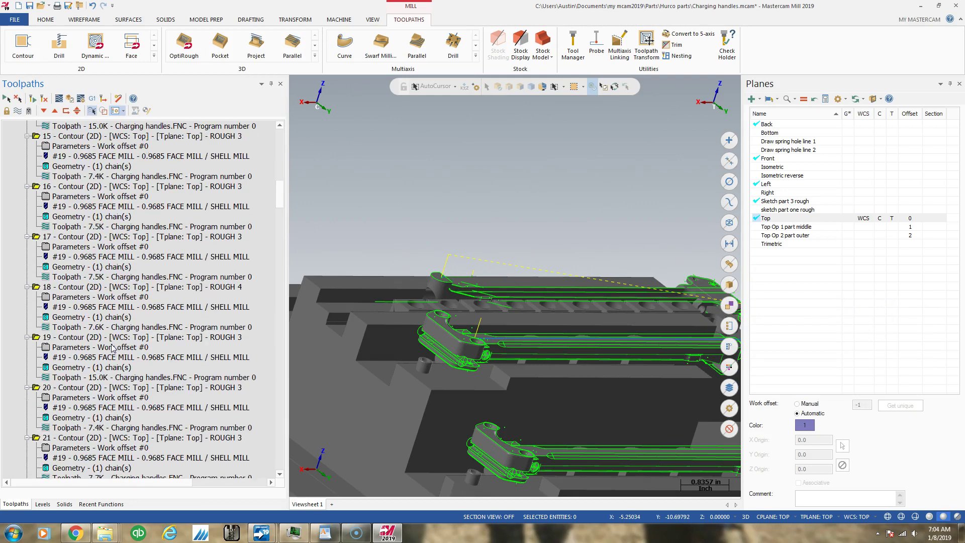
{"action": "scroll", "coordinate": [113, 348], "scroll_direction": "down", "scroll_amount": 7}
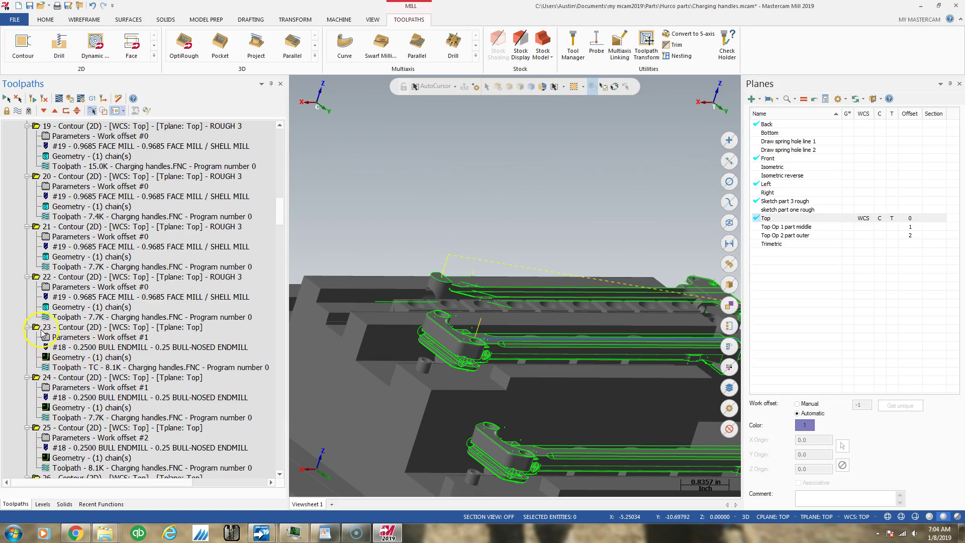
{"action": "scroll", "coordinate": [43, 332], "scroll_direction": "down", "scroll_amount": 2}
{"action": "scroll", "coordinate": [44, 327], "scroll_direction": "up", "scroll_amount": 3}
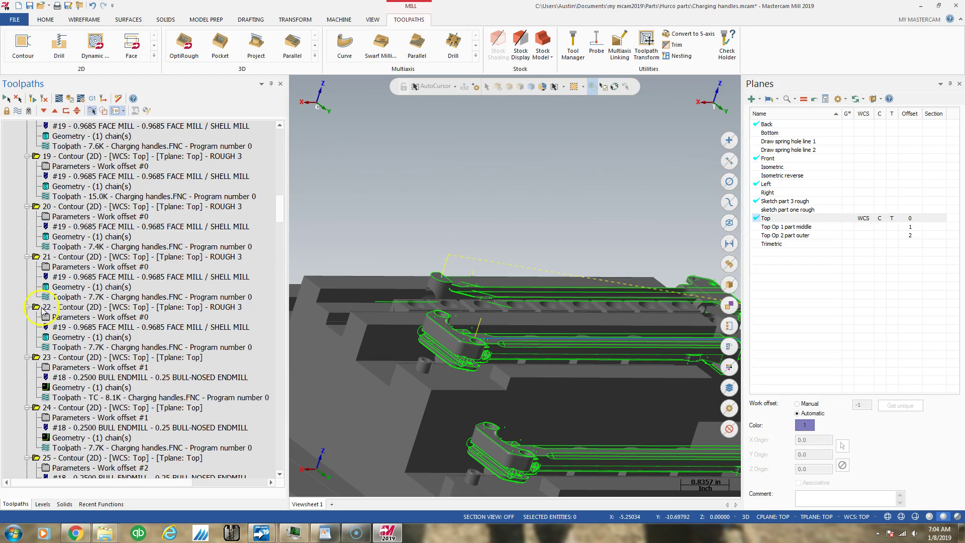
{"action": "left_click", "coordinate": [37, 307]}
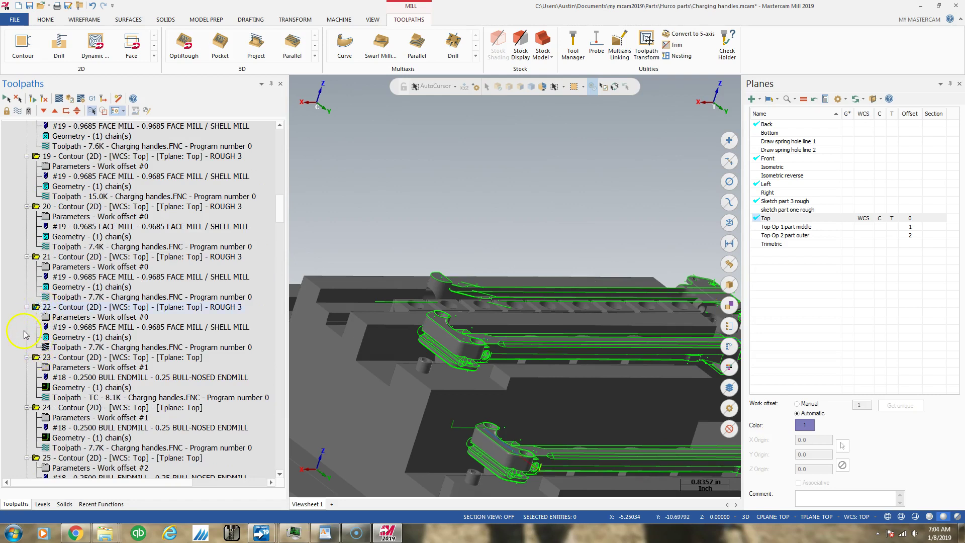
{"action": "left_click", "coordinate": [35, 357], "text": "ctrl"}
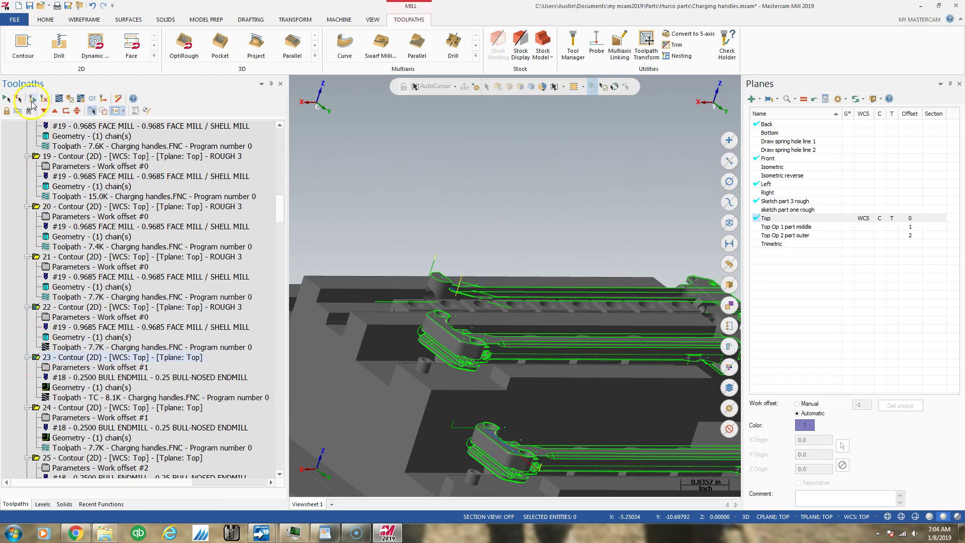
{"action": "left_click", "coordinate": [60, 97]}
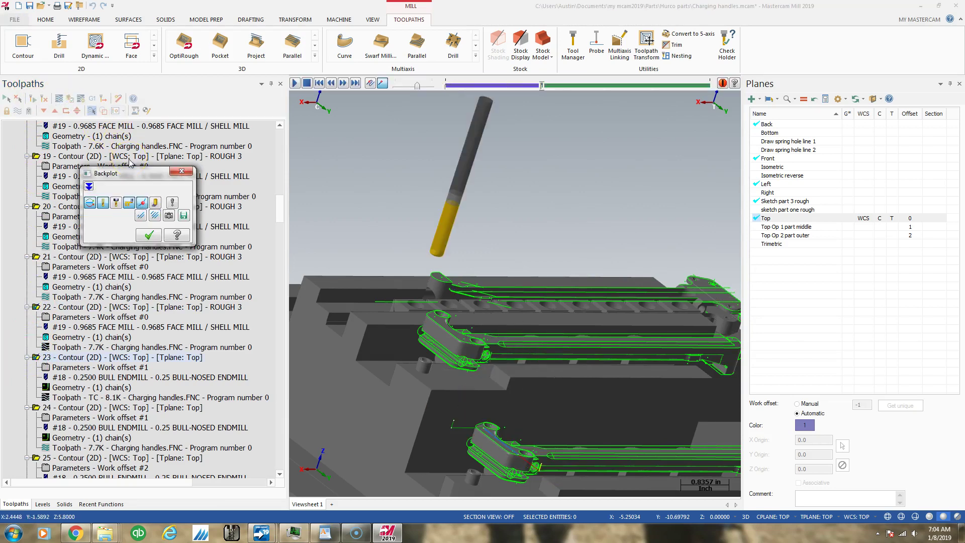
{"action": "left_click", "coordinate": [181, 172]}
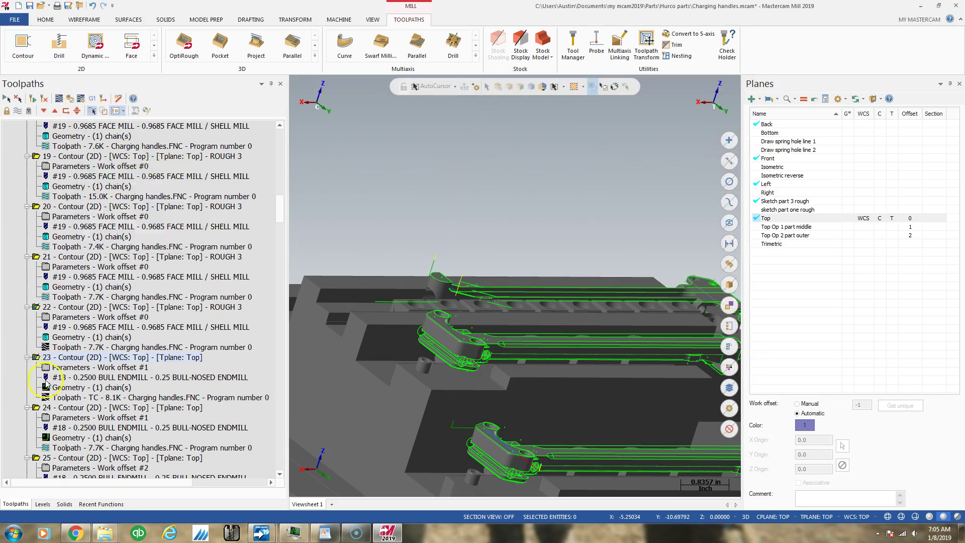
Display the toolpaths of flat endmill operations 30, 31 and 32 individually.
{"action": "scroll", "coordinate": [52, 383], "scroll_direction": "down", "scroll_amount": 7}
{"action": "scroll", "coordinate": [52, 383], "scroll_direction": "down", "scroll_amount": 20}
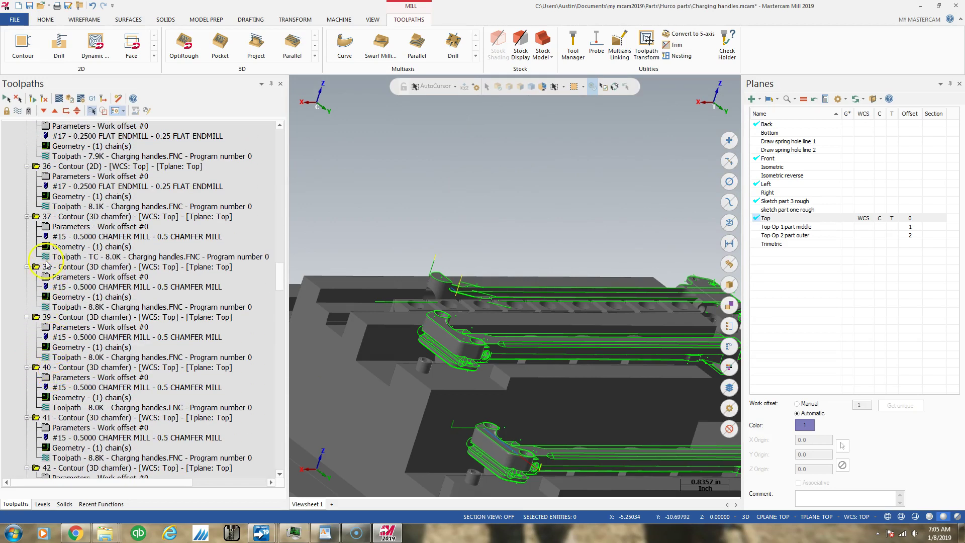
{"action": "scroll", "coordinate": [33, 179], "scroll_direction": "up", "scroll_amount": 11}
{"action": "left_click", "coordinate": [37, 197]}
{"action": "left_click", "coordinate": [35, 247]}
{"action": "left_click", "coordinate": [37, 297]}
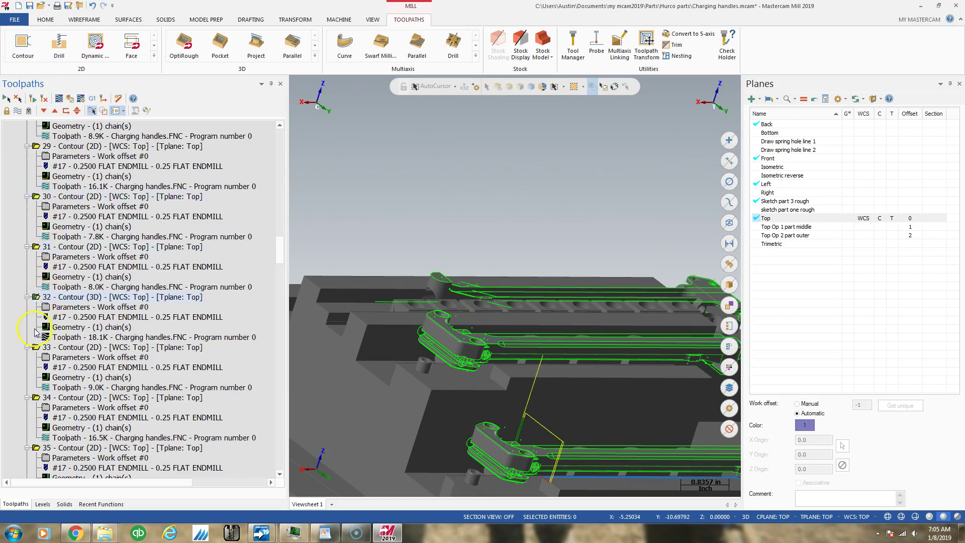
{"action": "left_click", "coordinate": [36, 248]}
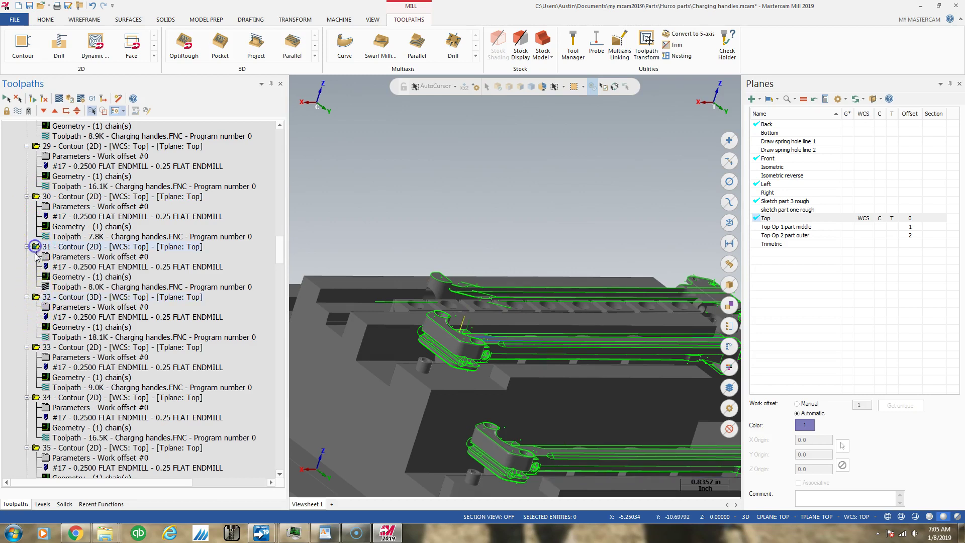
{"action": "left_click", "coordinate": [36, 297]}
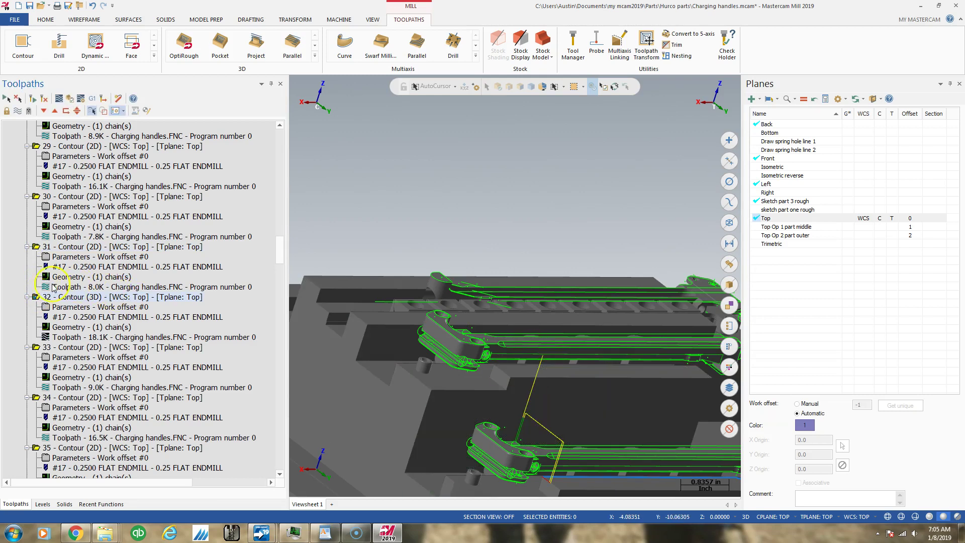
Compare the toolpaths of operations 31 and 32, and review operation 32's approach reference point.
{"action": "left_click", "coordinate": [38, 247]}
{"action": "left_click", "coordinate": [38, 300]}
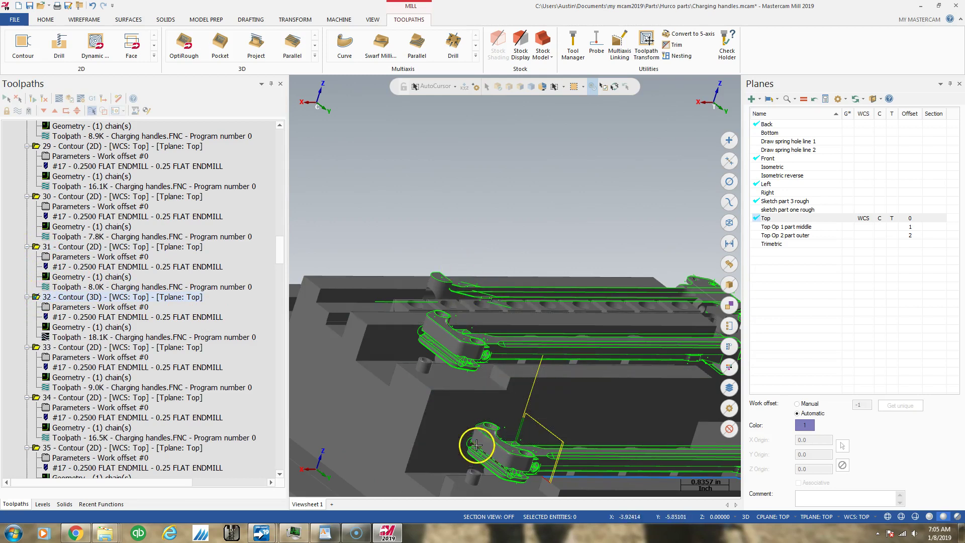
{"action": "left_click", "coordinate": [65, 307]}
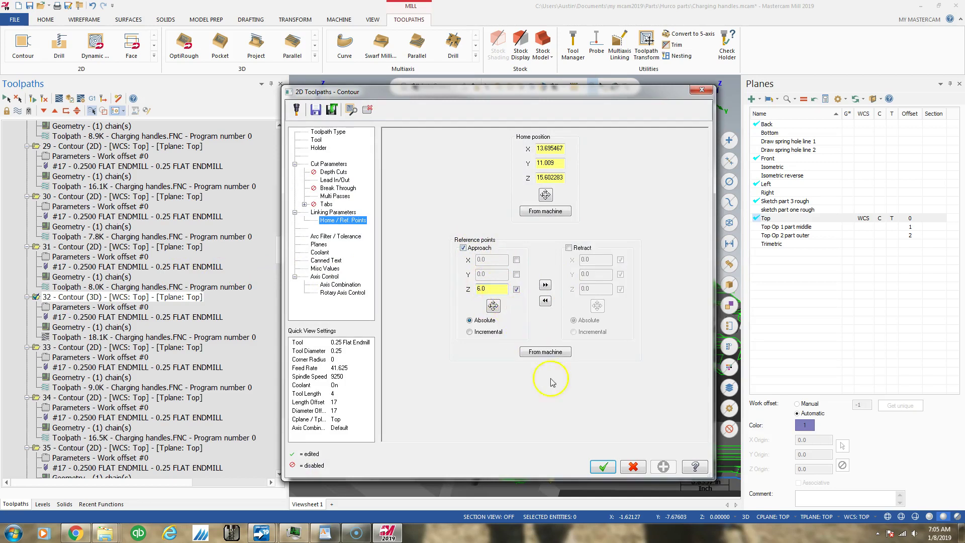
{"action": "left_click", "coordinate": [602, 467]}
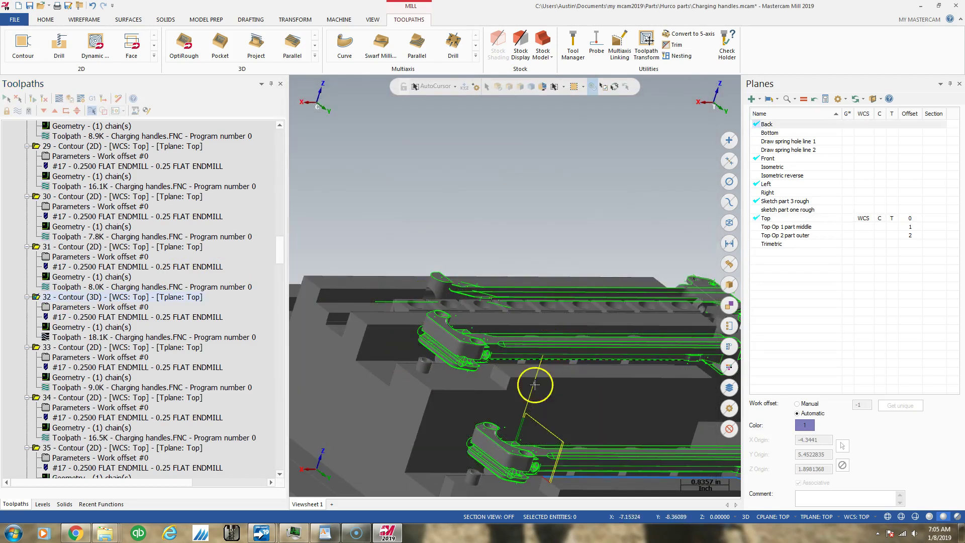
Backplot contour operations 31 and 32 together to check the tool's move between them.
{"action": "left_click", "coordinate": [35, 249]}
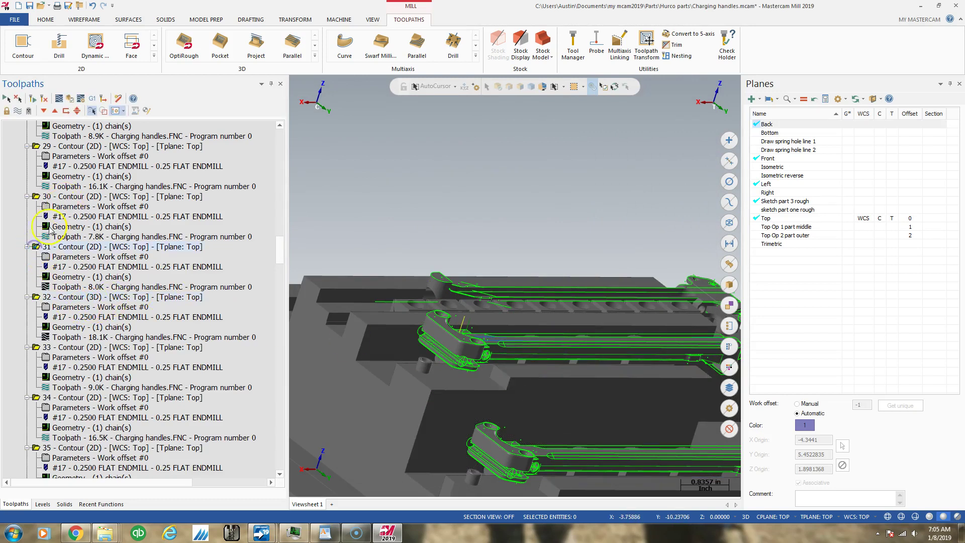
{"action": "left_click", "coordinate": [36, 298], "text": "ctrl"}
{"action": "left_click", "coordinate": [59, 99]}
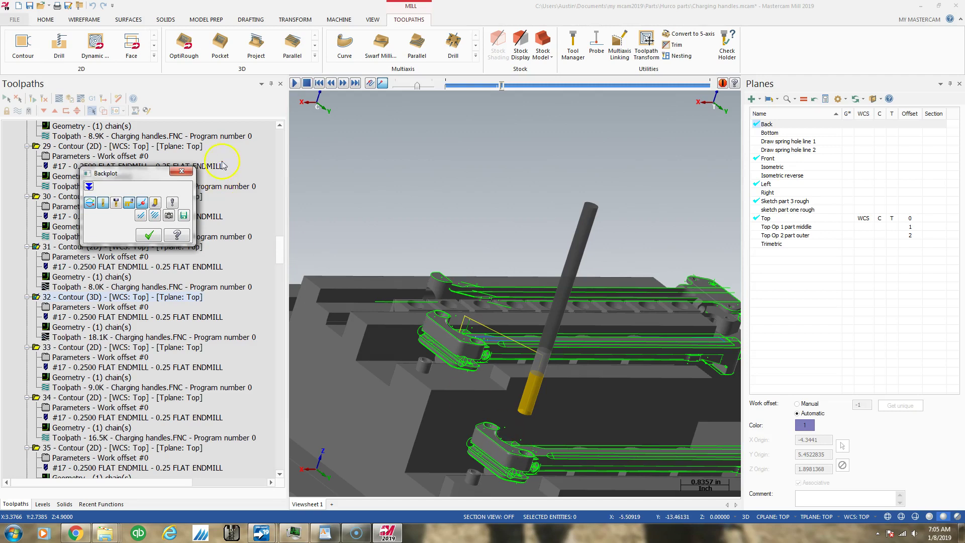
{"action": "left_click", "coordinate": [181, 171]}
Display the toolpaths of the 0.1875 flat endmill contour operations 53, 54 and 55 individually.
{"action": "scroll", "coordinate": [205, 301], "scroll_direction": "down", "scroll_amount": 10}
{"action": "scroll", "coordinate": [206, 322], "scroll_direction": "down", "scroll_amount": 7}
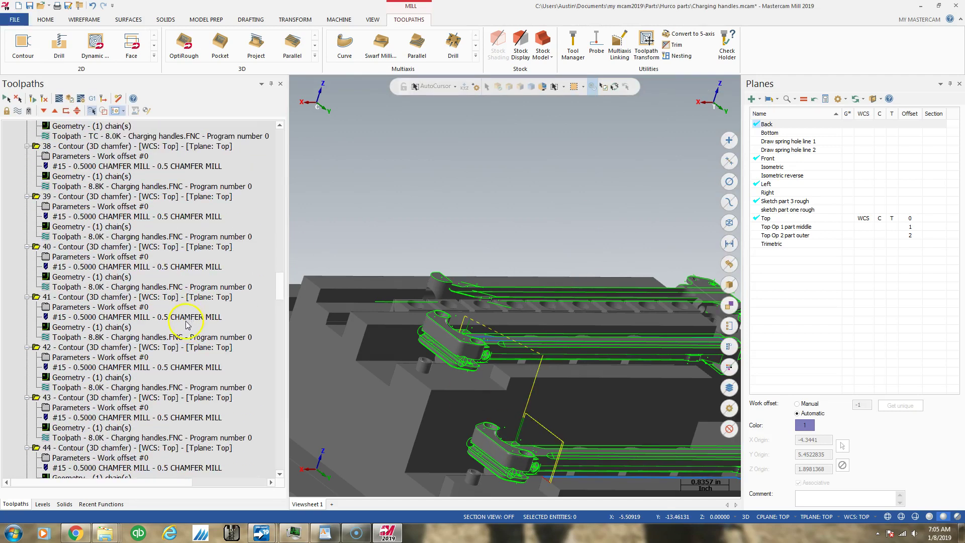
{"action": "scroll", "coordinate": [184, 331], "scroll_direction": "down", "scroll_amount": 13}
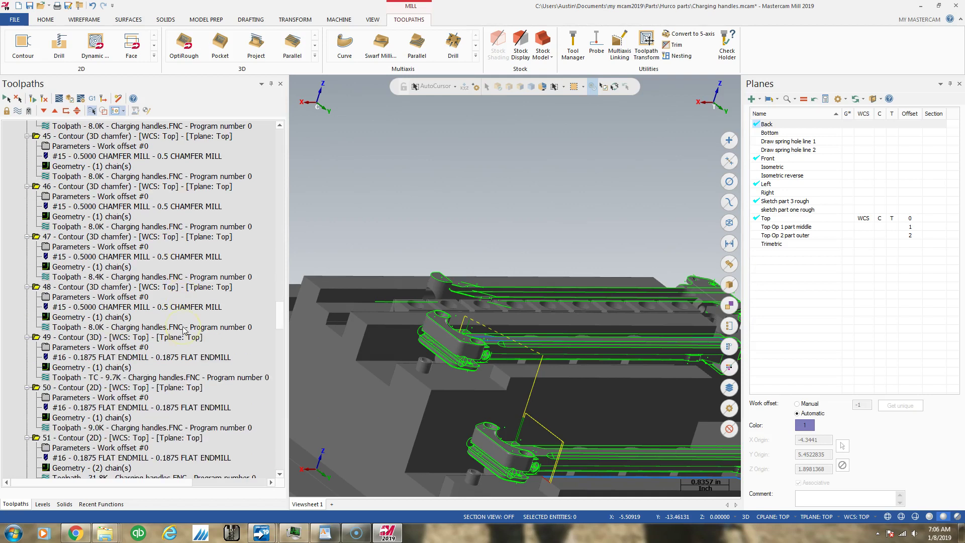
{"action": "scroll", "coordinate": [153, 335], "scroll_direction": "down", "scroll_amount": 5}
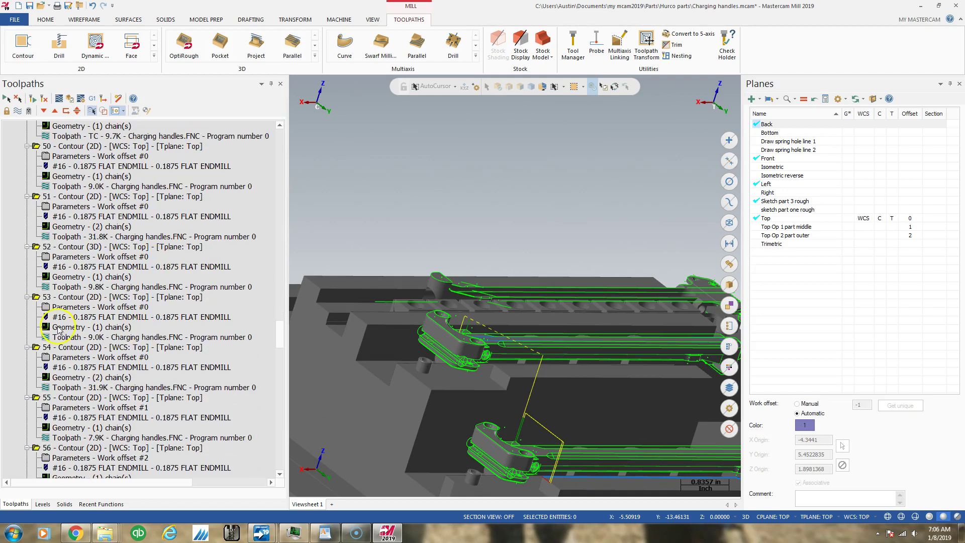
{"action": "left_click", "coordinate": [35, 296]}
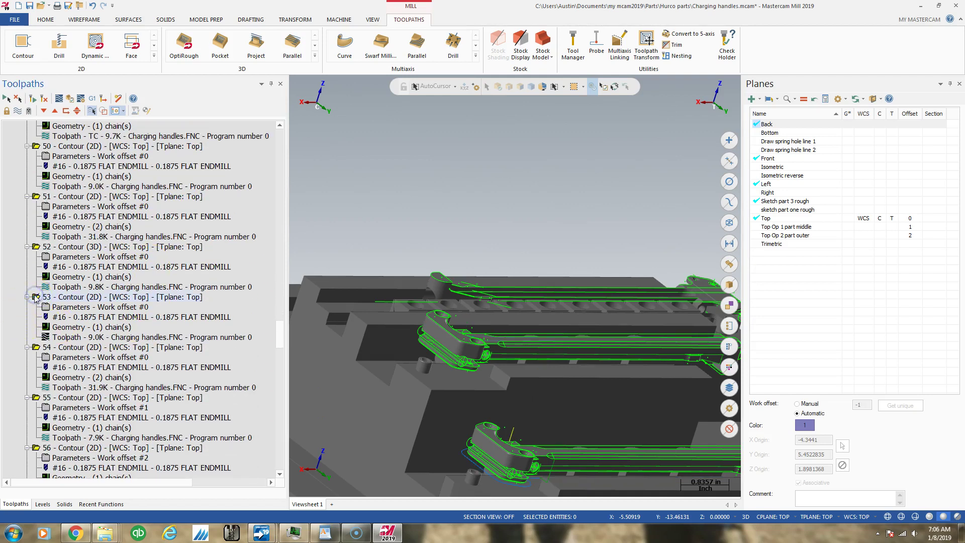
{"action": "left_click", "coordinate": [35, 347]}
{"action": "scroll", "coordinate": [575, 396], "scroll_direction": "down", "scroll_amount": 2}
{"action": "scroll", "coordinate": [575, 395], "scroll_direction": "up", "scroll_amount": 1}
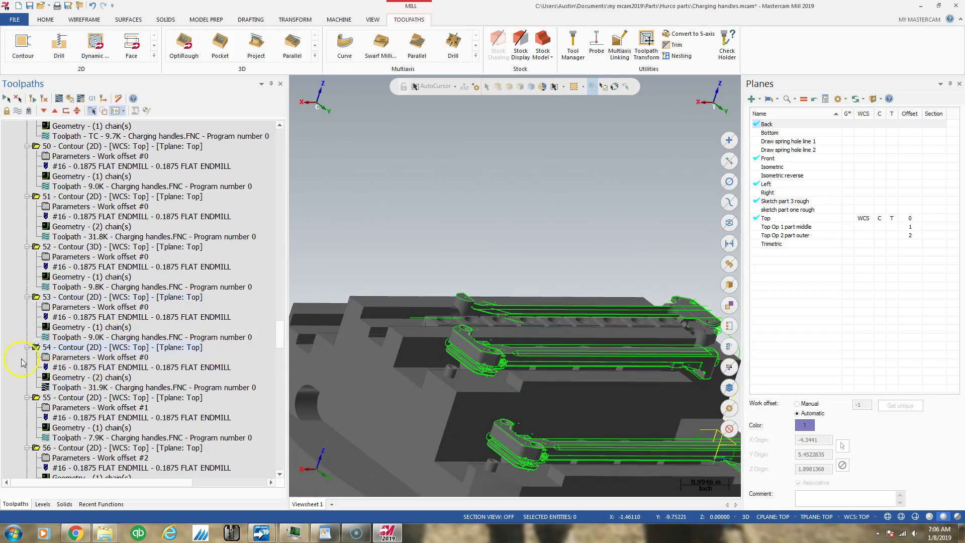
{"action": "left_click", "coordinate": [36, 397]}
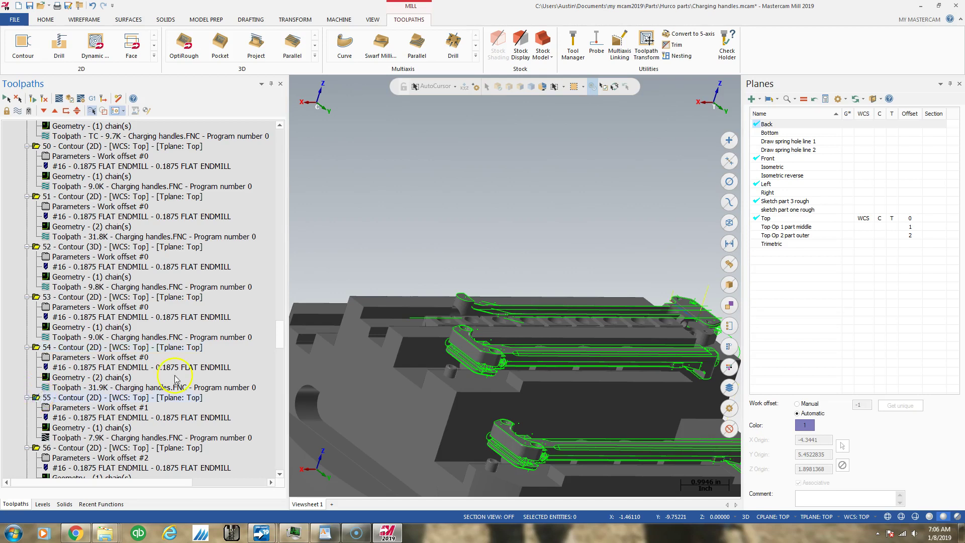
{"action": "scroll", "coordinate": [411, 344], "scroll_direction": "down", "scroll_amount": 2}
{"action": "scroll", "coordinate": [402, 340], "scroll_direction": "up", "scroll_amount": 1}
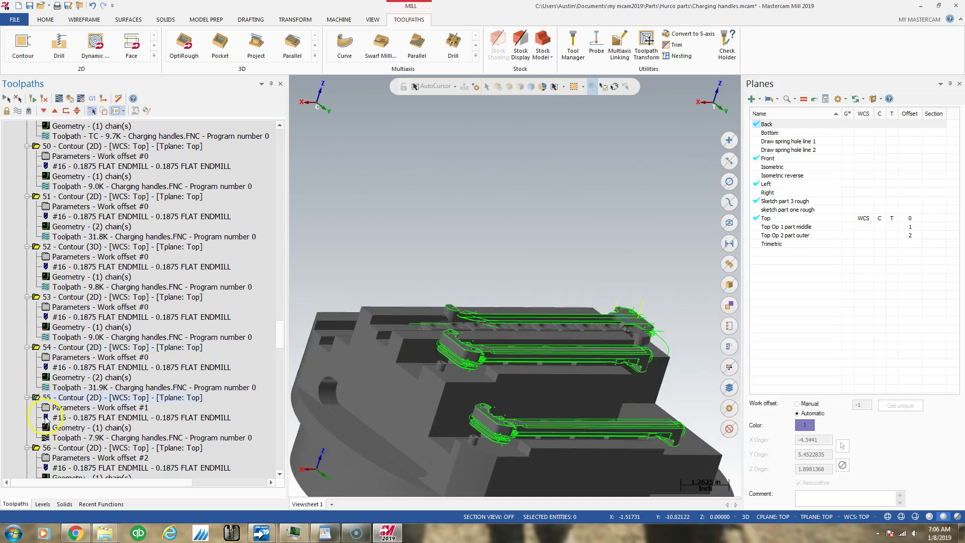
Compare the toolpaths of operation 57 on the Back plane and operation 56 on the Top plane.
{"action": "scroll", "coordinate": [63, 407], "scroll_direction": "down", "scroll_amount": 4}
{"action": "left_click", "coordinate": [36, 376]}
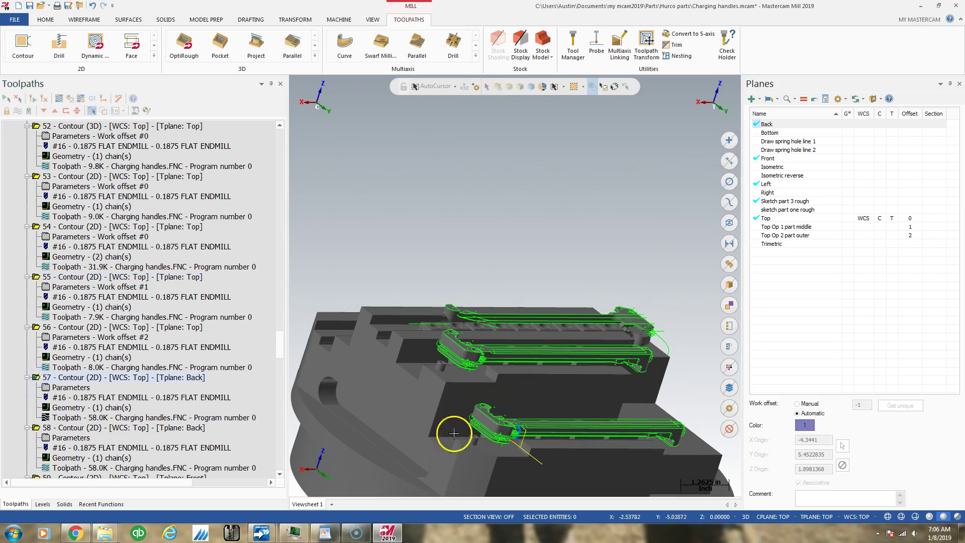
{"action": "left_click", "coordinate": [35, 327]}
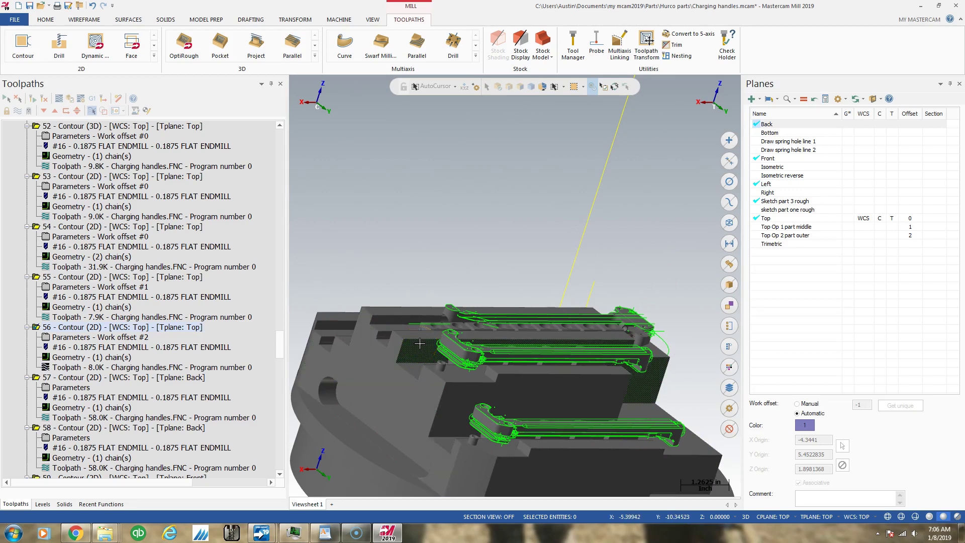
{"action": "left_click", "coordinate": [401, 319]}
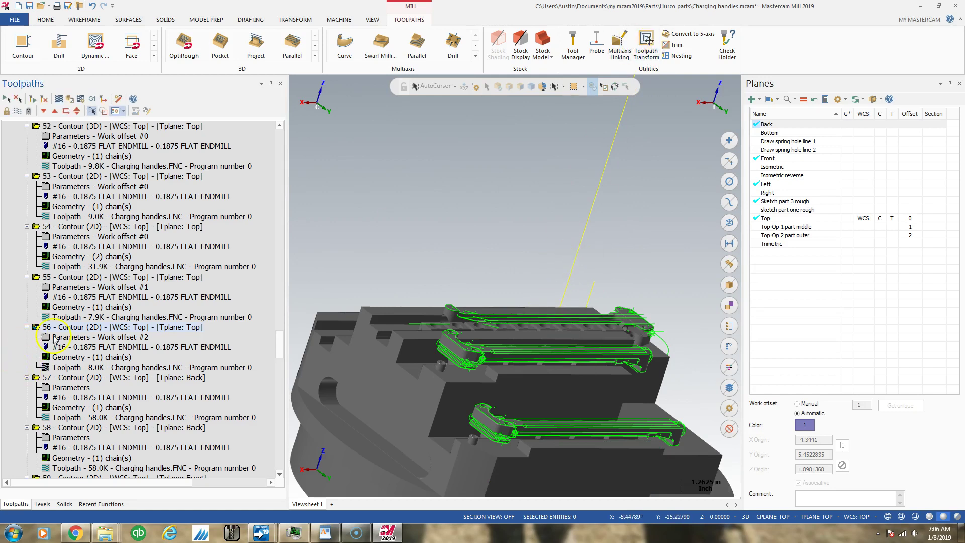
Backplot operations 56 and 57 together to check the tool's move from the Top plane to the Back plane.
{"action": "left_click", "coordinate": [40, 381]}
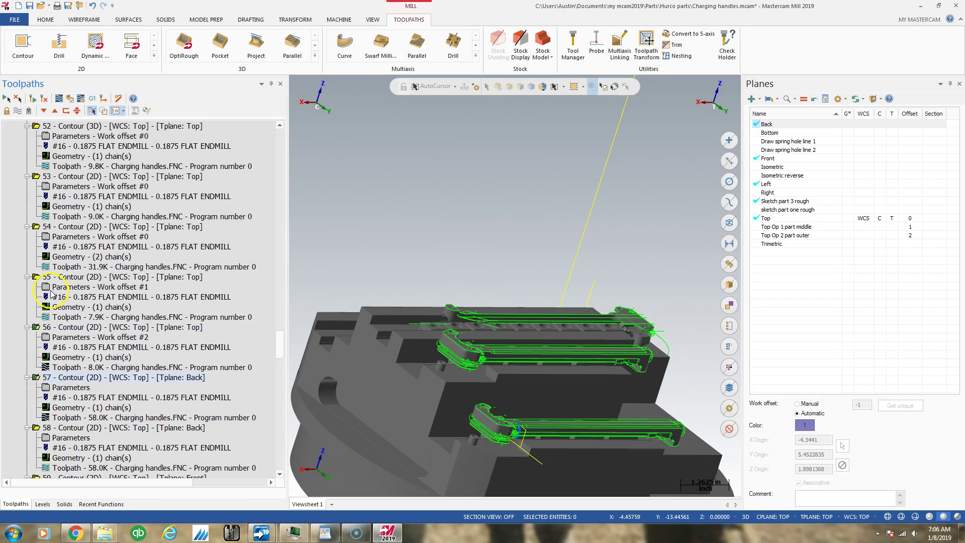
{"action": "left_click", "coordinate": [58, 98]}
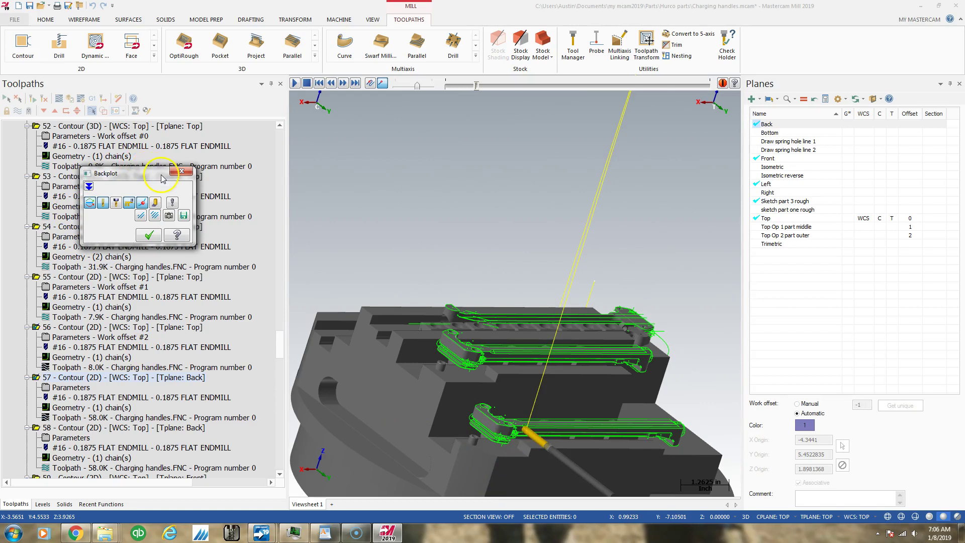
{"action": "left_click", "coordinate": [176, 173]}
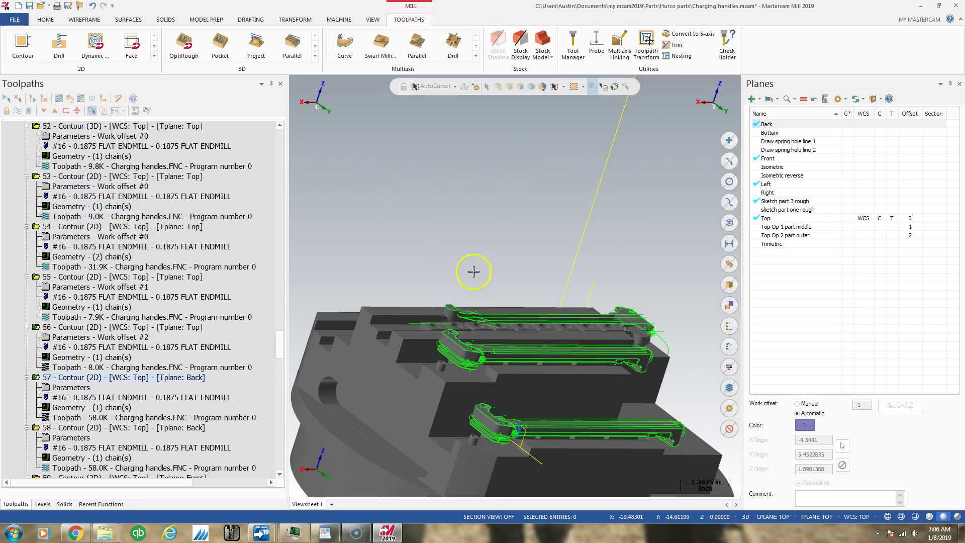